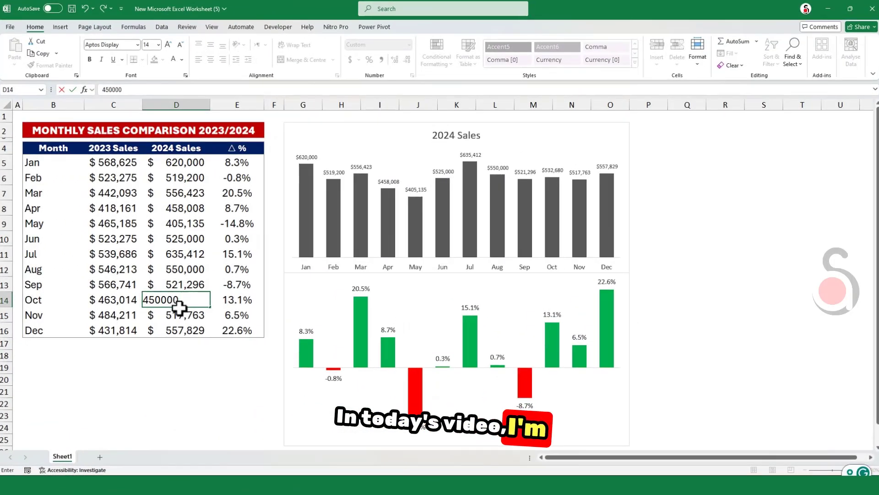
Enter 450000 in D14 as October's 2024 sales, giving a -2.9% variance.
{"action": "key", "text": "Return"}
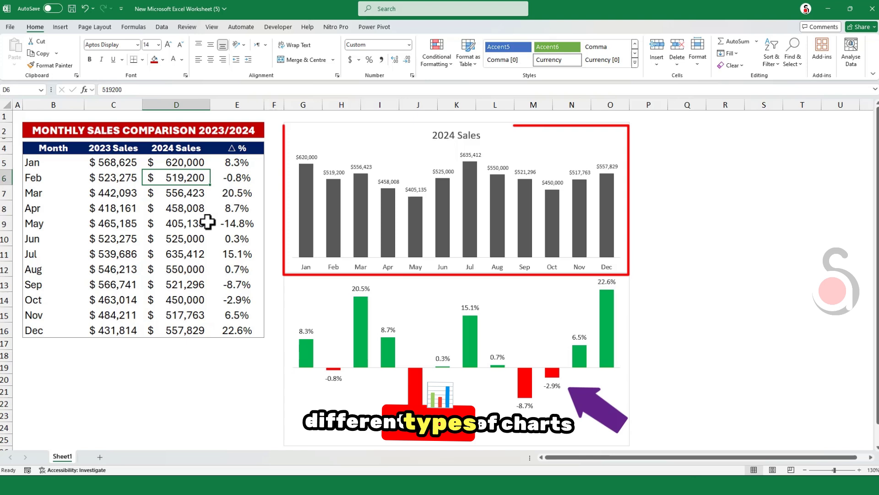
{"action": "type", "text": "450000"}
{"action": "key", "text": "Return"}
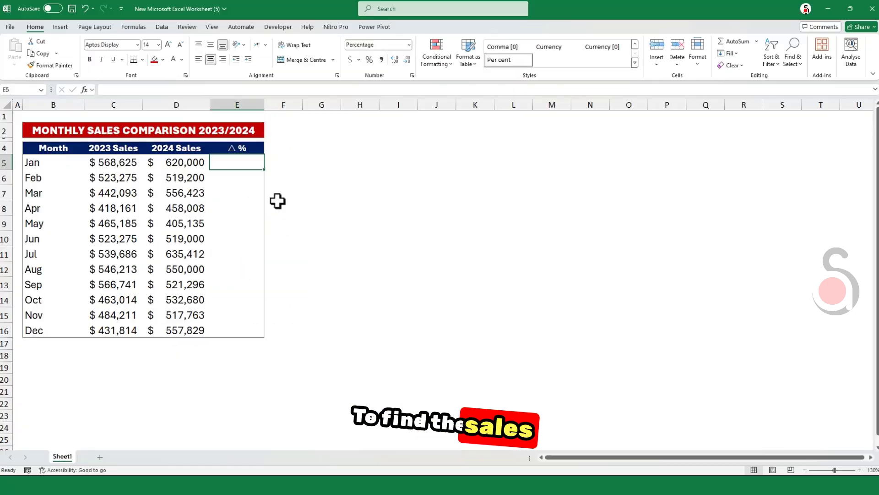
{"action": "type", "text": "=("}
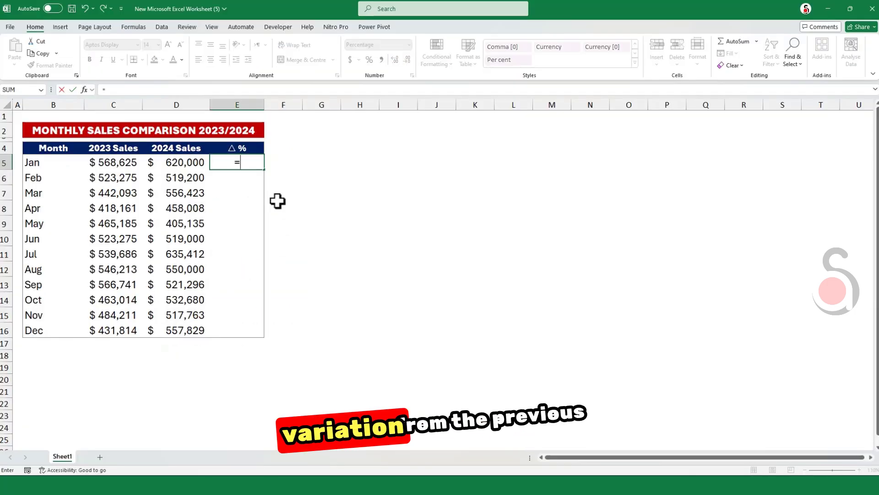
{"action": "type", "text": "(D5-C5"}
Enter =(D5-C5)/D5 in E5 and fill it down through E16.
{"action": "left_click", "coordinate": [193, 163]}
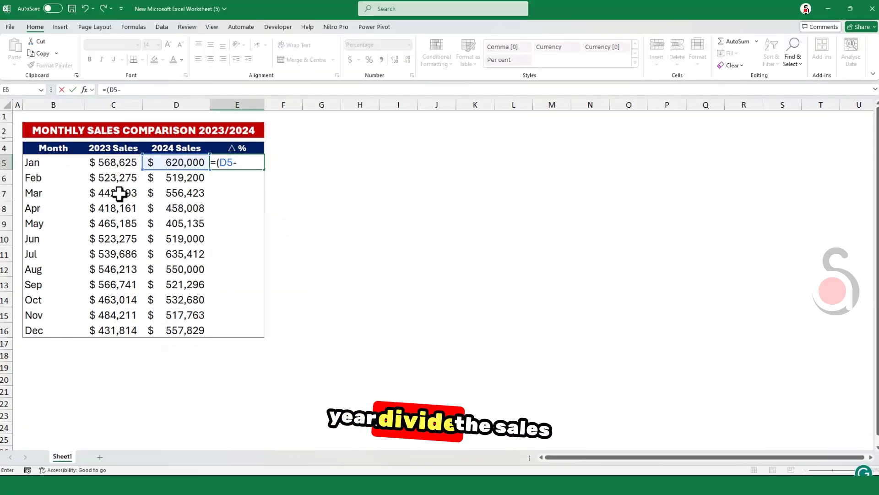
{"action": "type", "text": "C5)/"}
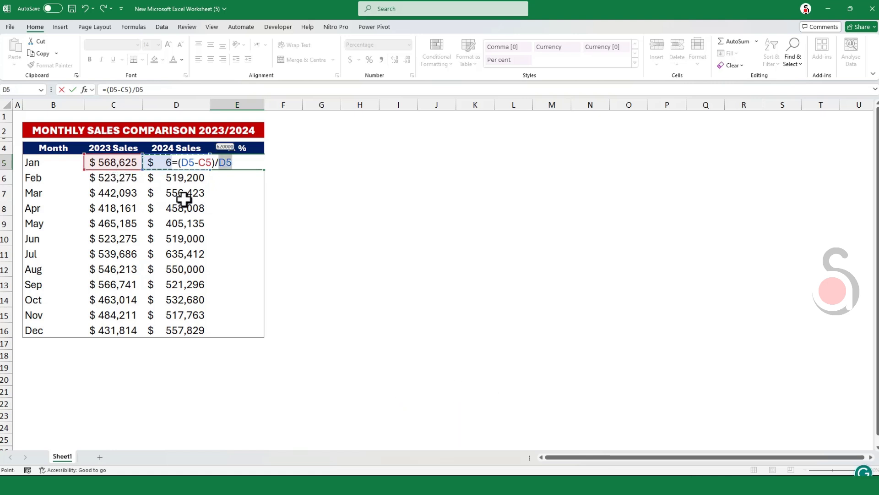
{"action": "key", "text": "Return"}
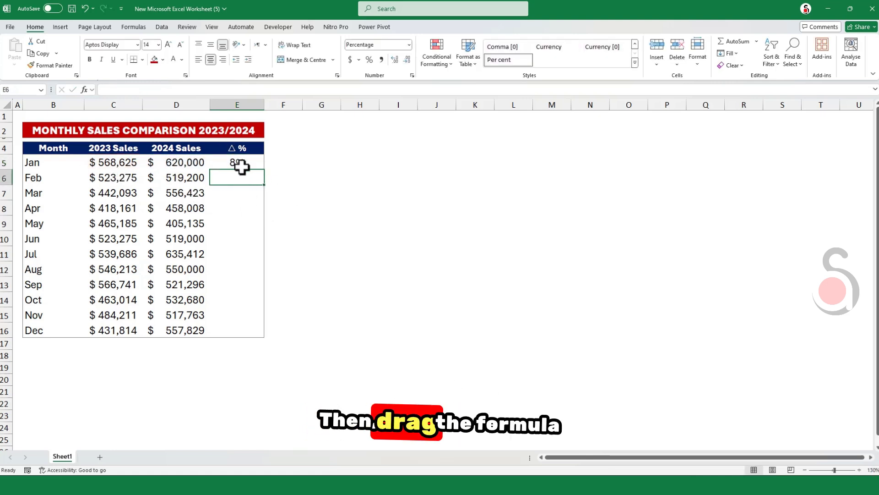
{"action": "left_click", "coordinate": [236, 163]}
{"action": "left_click_drag", "start_coordinate": [264, 170], "coordinate": [254, 305]}
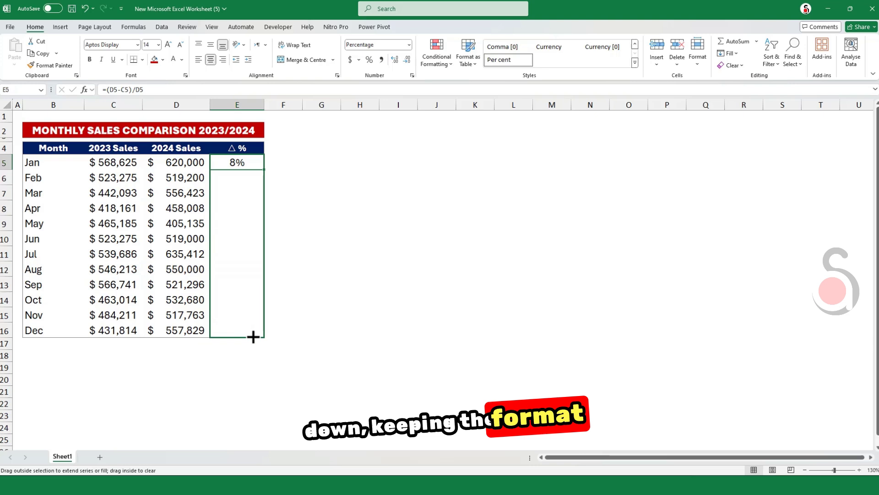
{"action": "left_click_drag", "start_coordinate": [254, 337], "coordinate": [254, 335]}
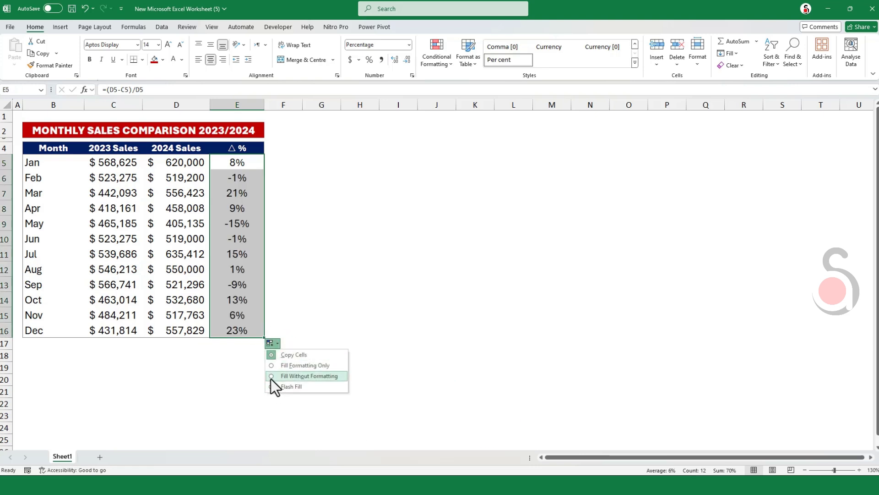
{"action": "left_click", "coordinate": [398, 268]}
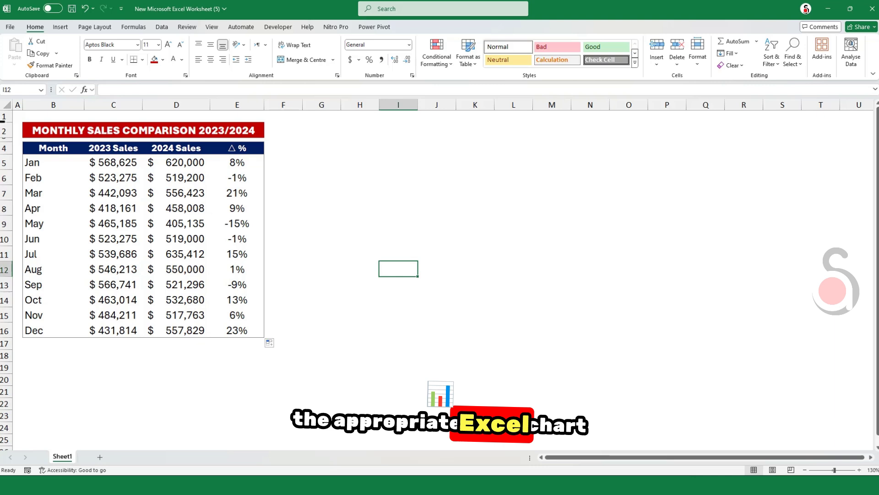
Select the Month column B4:B16 together with the 2024 Sales column D4:D16.
{"action": "left_click", "coordinate": [40, 163]}
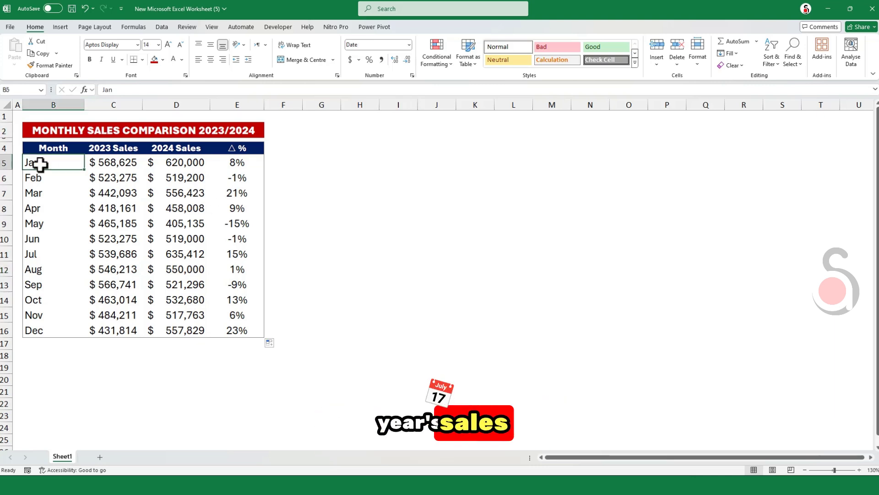
{"action": "left_click", "coordinate": [53, 148]}
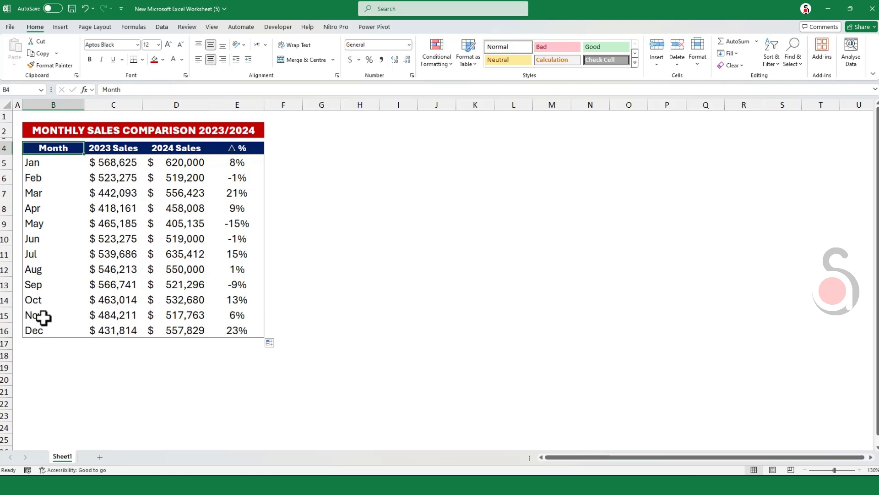
{"action": "left_click_drag", "start_coordinate": [39, 326], "coordinate": [37, 329]}
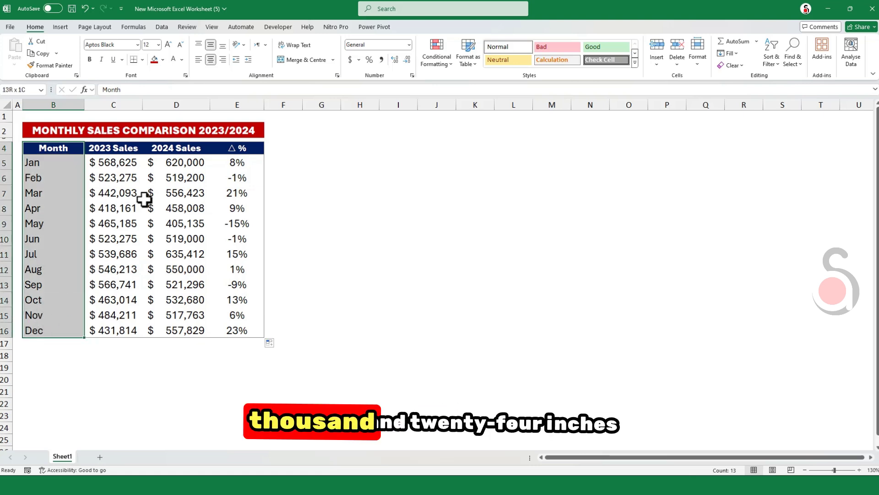
{"action": "left_click", "coordinate": [177, 148], "text": "ctrl"}
{"action": "left_click_drag", "start_coordinate": [182, 175], "coordinate": [199, 329]}
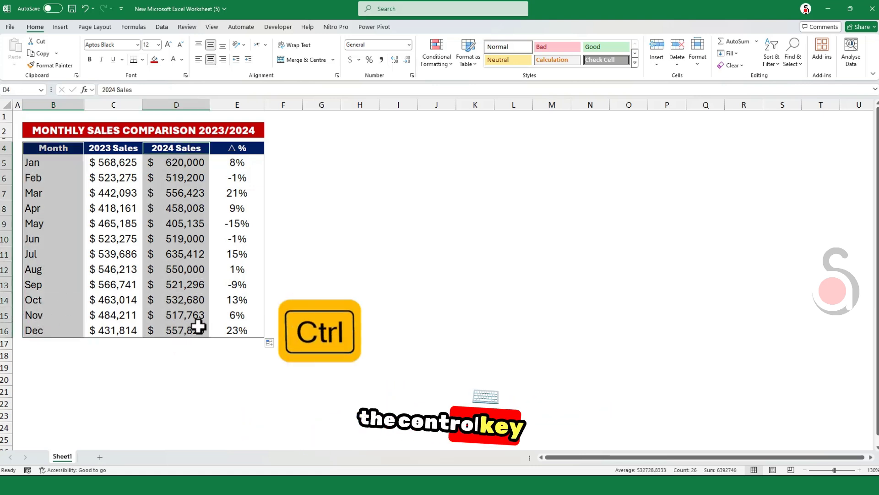
Choose Clustered Column from the Insert tab's Recommended Charts.
{"action": "left_click", "coordinate": [61, 26]}
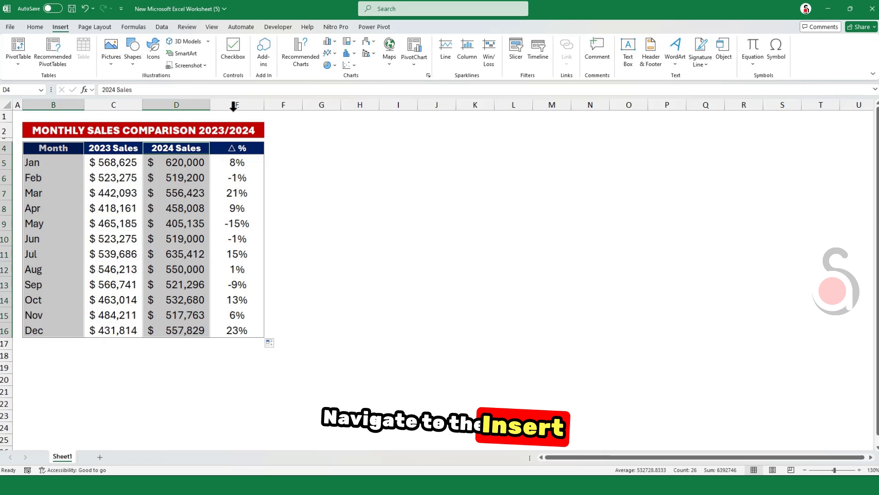
{"action": "left_click", "coordinate": [300, 56]}
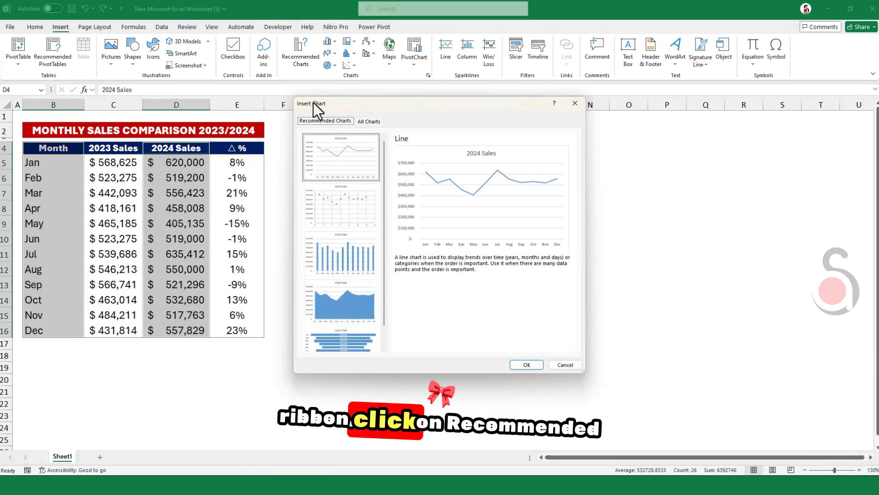
{"action": "left_click", "coordinate": [340, 254]}
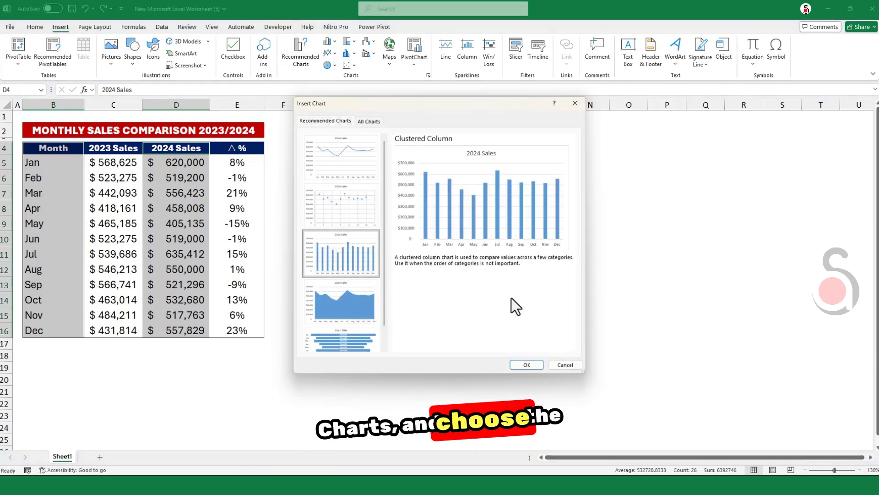
Insert the clustered column chart, move it up beside the table and widen it to column O.
{"action": "left_click", "coordinate": [530, 364]}
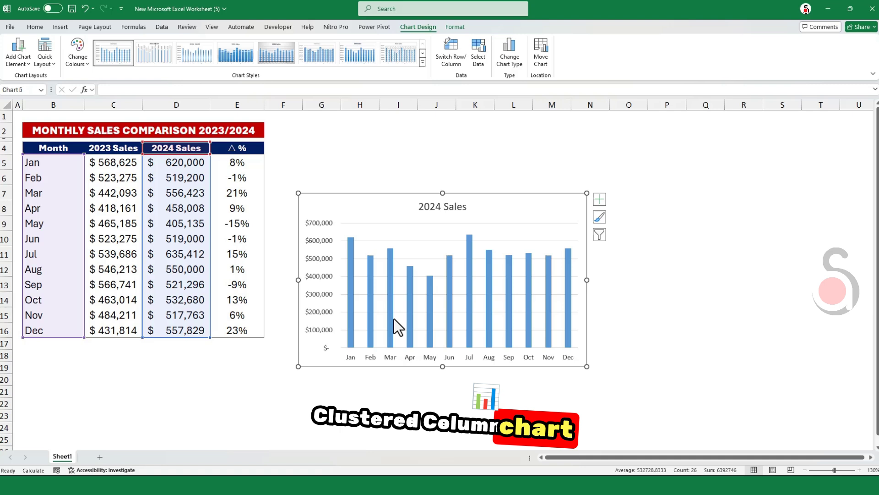
{"action": "mouse_move", "coordinate": [346, 179]}
{"action": "left_mouse_down"}
{"action": "mouse_move", "coordinate": [330, 131]}
{"action": "mouse_move", "coordinate": [351, 119]}
{"action": "left_mouse_up"}
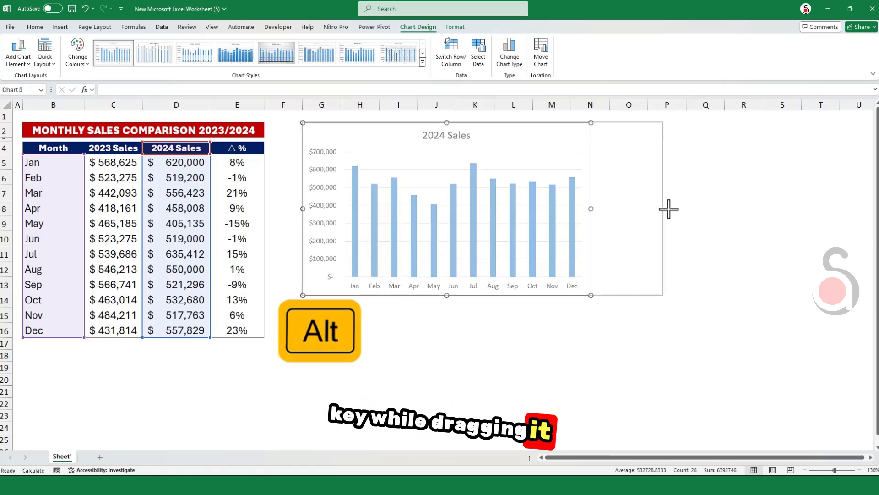
{"action": "left_click_drag", "start_coordinate": [591, 209], "coordinate": [646, 220]}
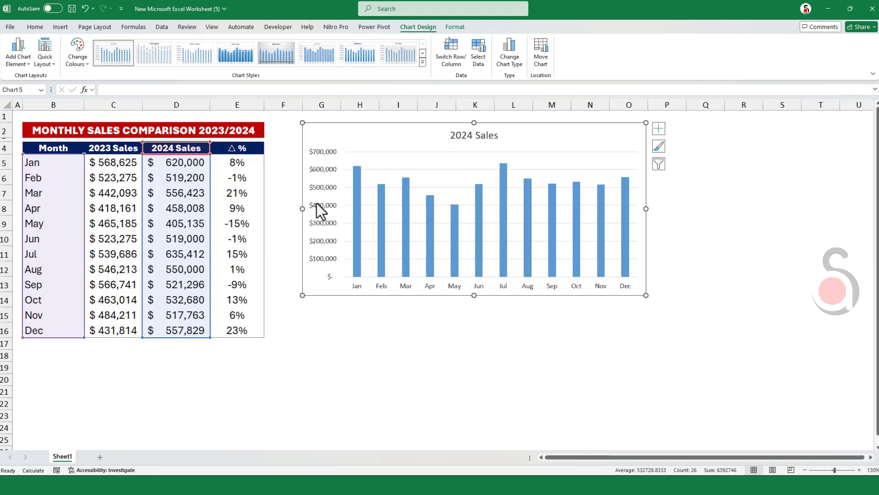
Delete the 2024 Sales chart's vertical axis and horizontal gridlines.
{"action": "key", "text": "Delete"}
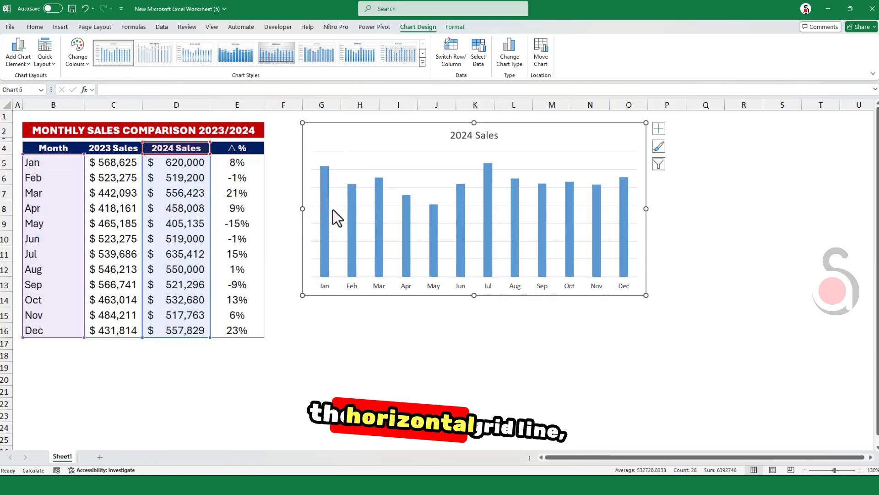
{"action": "left_click", "coordinate": [335, 207]}
{"action": "key", "text": "Delete"}
Add data labels to the 2024 Sales bars and shrink their font to size 7.
{"action": "left_click", "coordinate": [328, 196]}
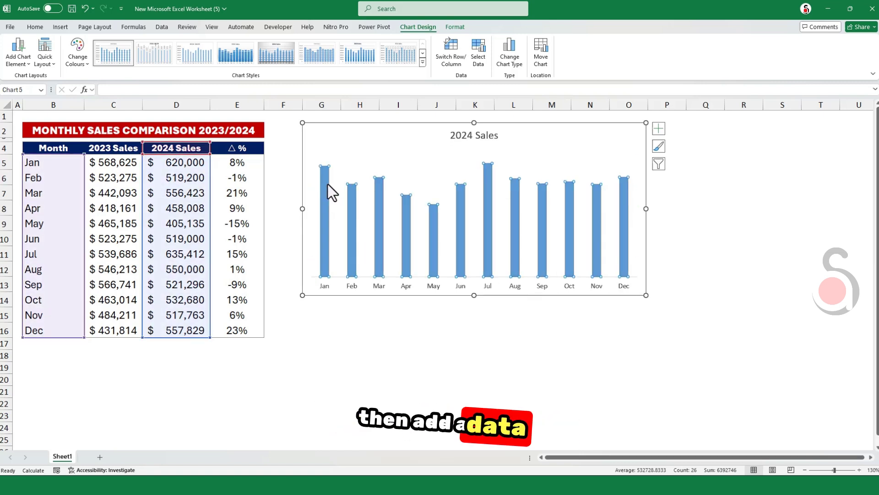
{"action": "right_click", "coordinate": [328, 184]}
{"action": "left_click", "coordinate": [359, 259]}
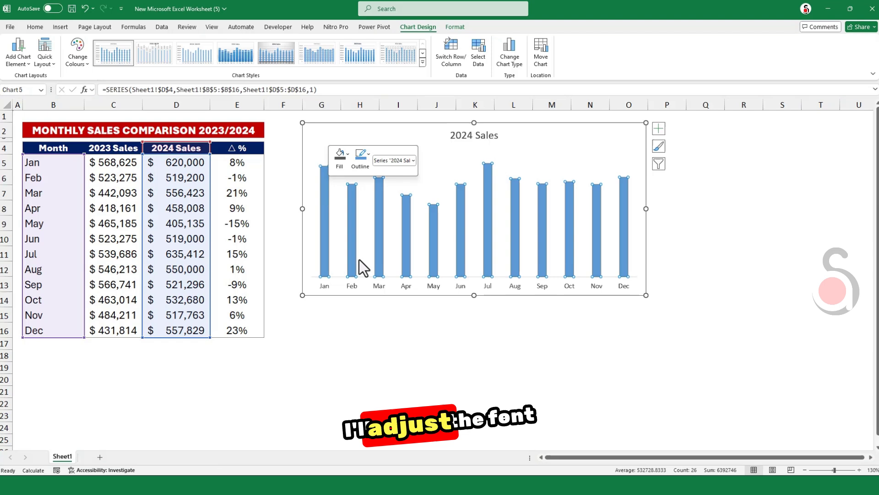
{"action": "left_click", "coordinate": [344, 177]}
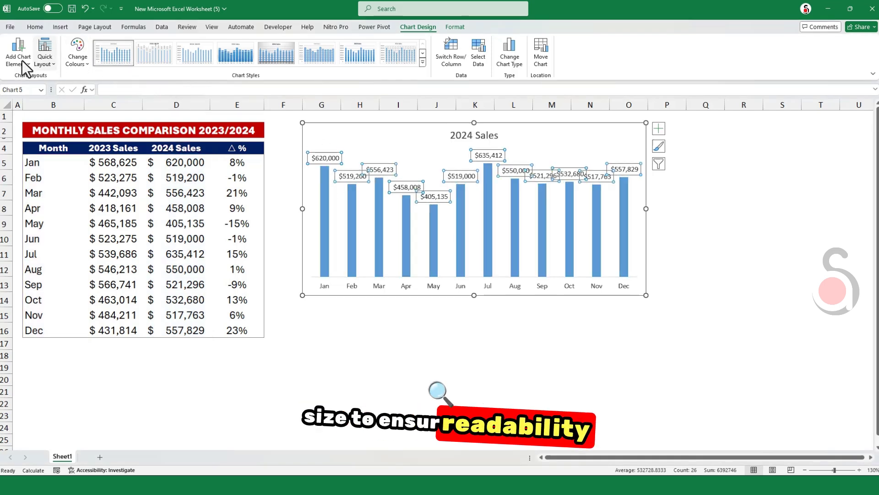
{"action": "left_click", "coordinate": [35, 27]}
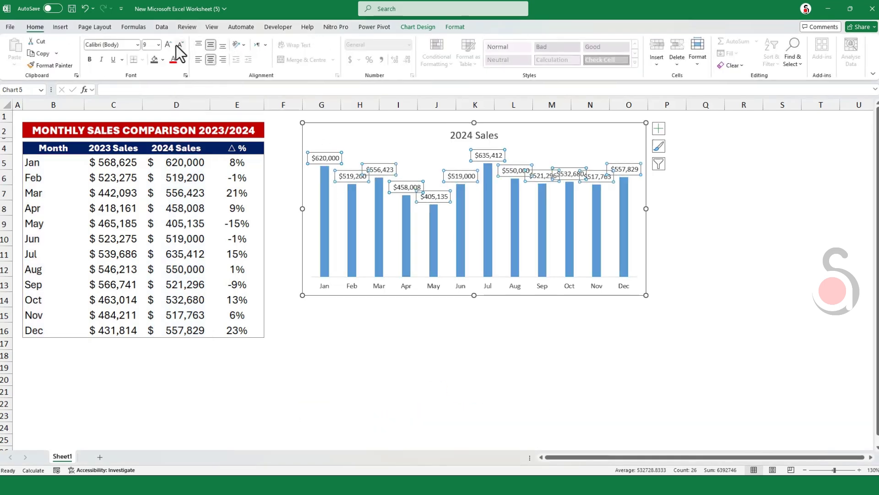
{"action": "left_click", "coordinate": [183, 45]}
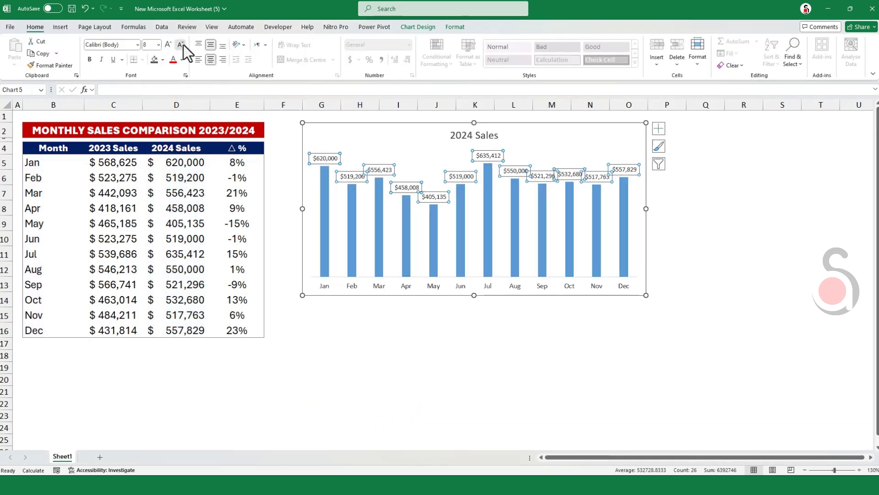
{"action": "left_click", "coordinate": [354, 216]}
Set the 2024 Sales series gap width to 90% to widen the bars.
{"action": "right_click", "coordinate": [354, 217]}
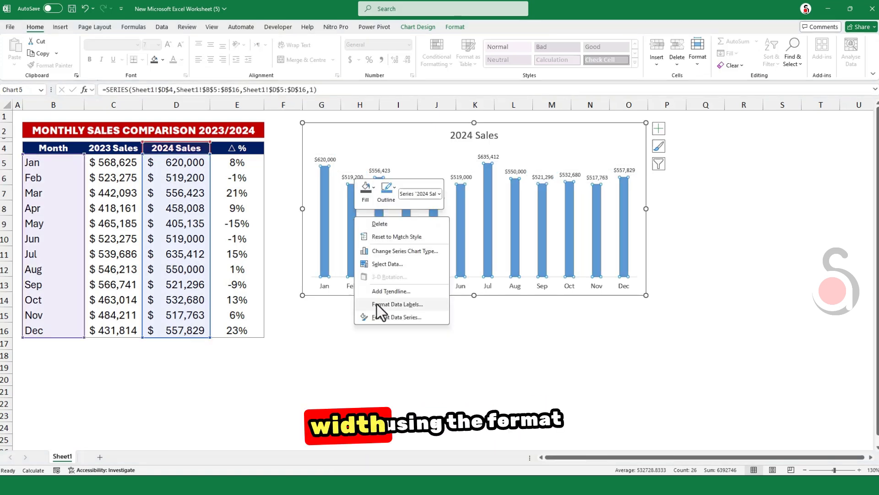
{"action": "left_click", "coordinate": [399, 316]}
{"action": "left_click", "coordinate": [851, 229]}
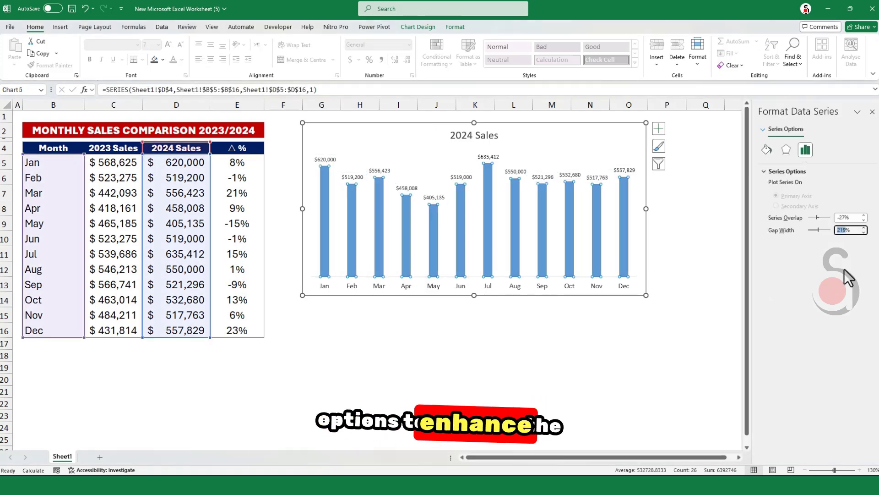
{"action": "type", "text": "90"}
{"action": "key", "text": "Return"}
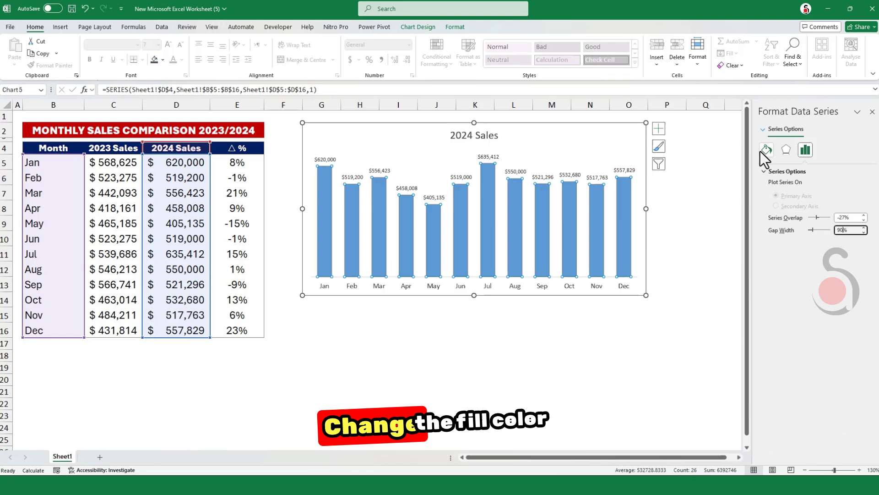
Fill the 2024 Sales columns dark gray and deselect the chart.
{"action": "left_click", "coordinate": [766, 151]}
{"action": "left_click", "coordinate": [863, 277]}
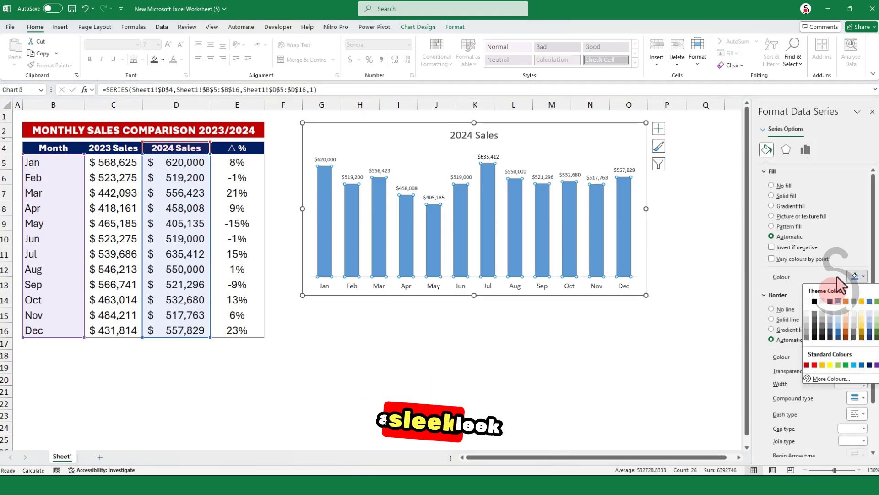
{"action": "left_click", "coordinate": [818, 328]}
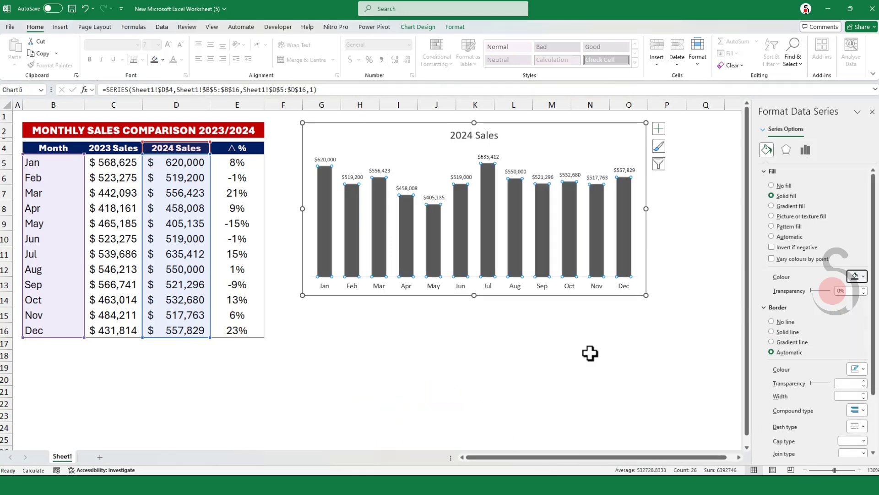
{"action": "left_click", "coordinate": [551, 379]}
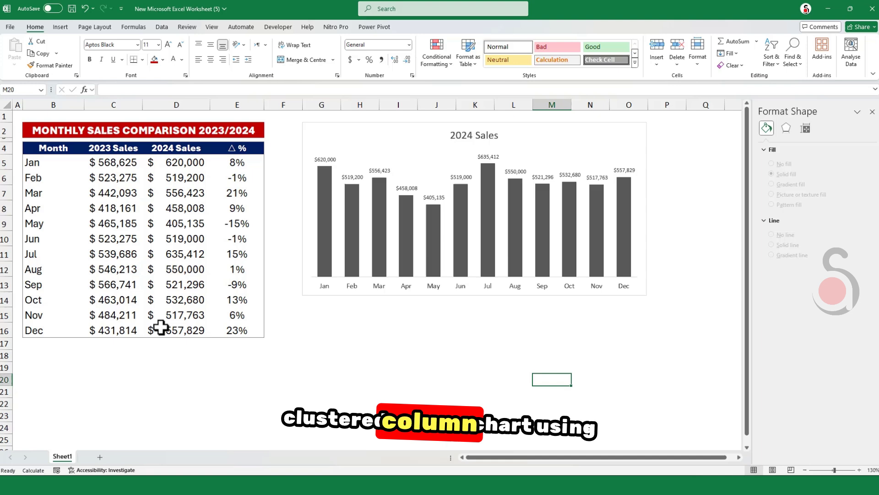
Select the months B5:B16 together with the % changes E5:E16.
{"action": "left_click_drag", "start_coordinate": [55, 163], "coordinate": [63, 330]}
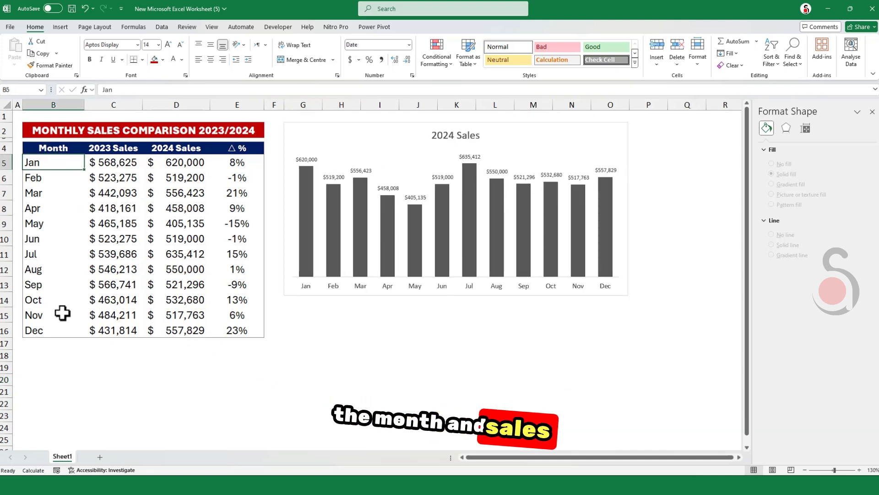
{"action": "left_click", "coordinate": [242, 163], "text": "ctrl"}
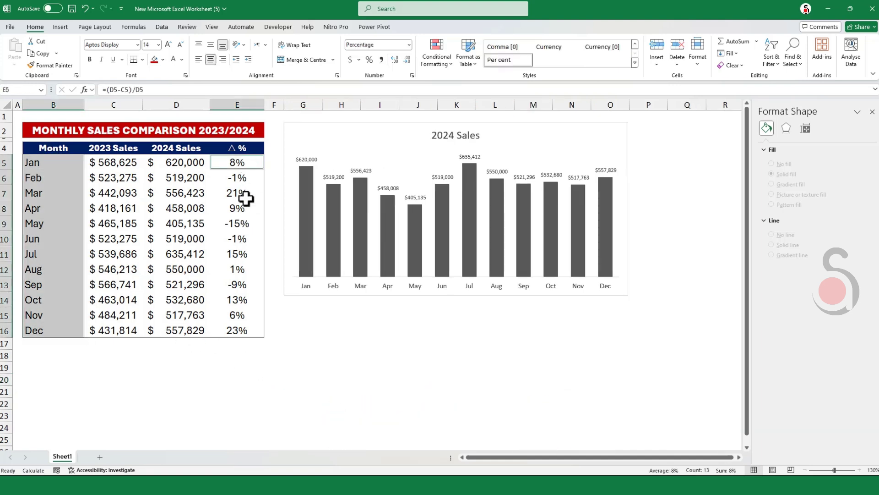
{"action": "left_click_drag", "start_coordinate": [242, 164], "coordinate": [250, 331]}
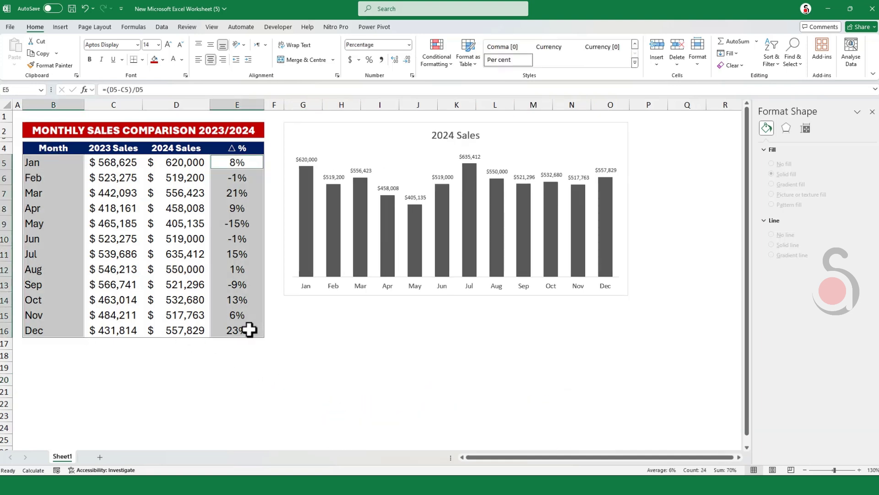
Insert a clustered column chart from them and move it below the 2024 Sales chart.
{"action": "left_click", "coordinate": [60, 27]}
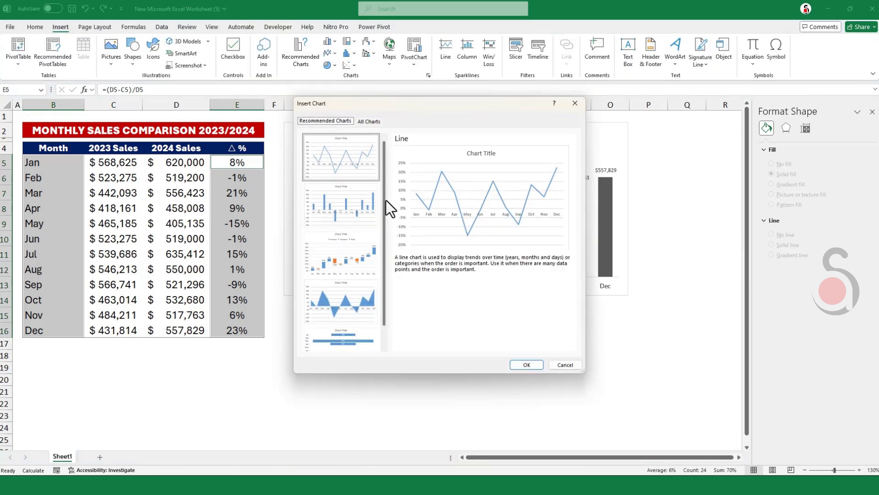
{"action": "left_click", "coordinate": [347, 213]}
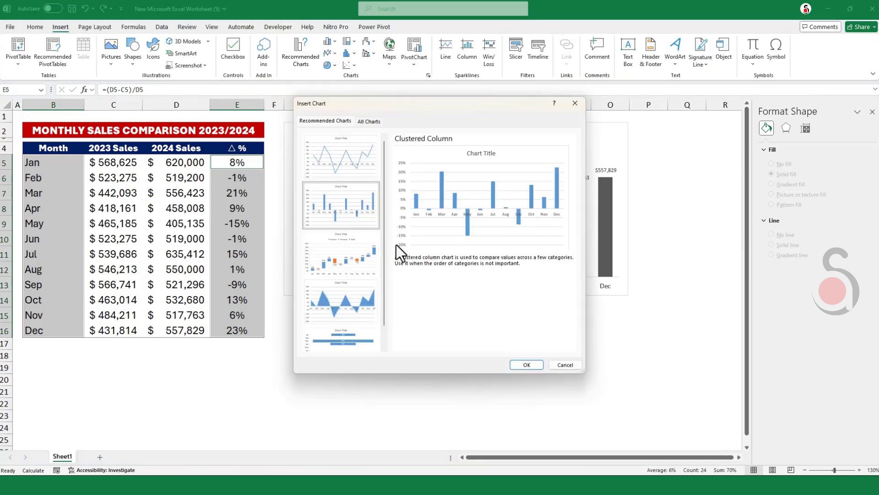
{"action": "left_click", "coordinate": [527, 365]}
{"action": "mouse_move", "coordinate": [392, 192]}
{"action": "left_mouse_down"}
{"action": "mouse_move", "coordinate": [467, 306]}
{"action": "mouse_move", "coordinate": [404, 296]}
{"action": "left_mouse_up"}
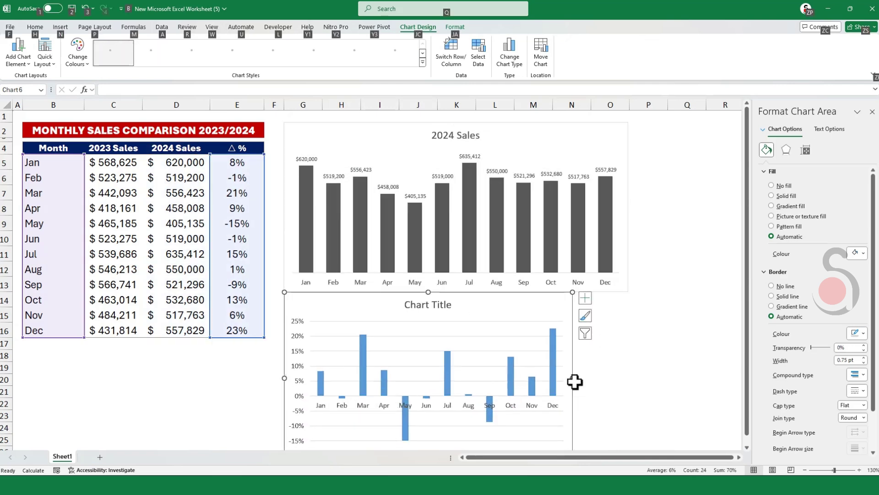
Widen the variance chart to match the upper chart and delete its title and vertical axis.
{"action": "left_click_drag", "start_coordinate": [572, 377], "coordinate": [627, 366]}
{"action": "left_click", "coordinate": [440, 304]}
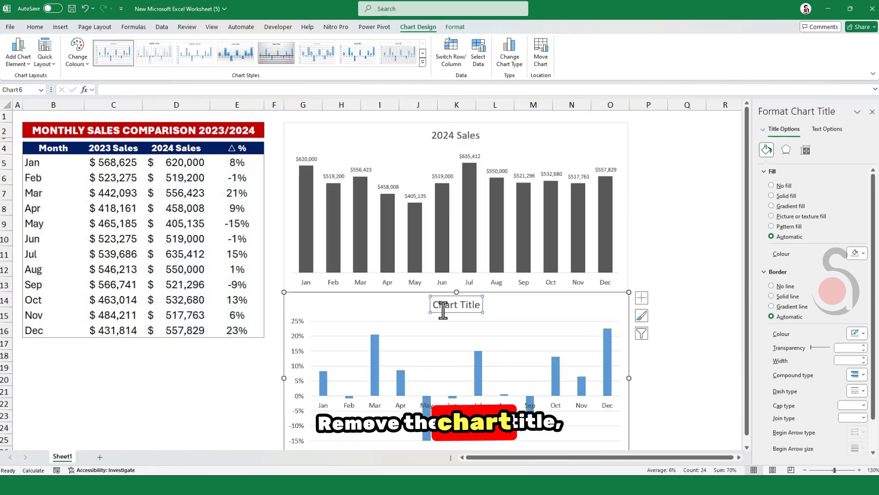
{"action": "key", "text": "Delete"}
{"action": "left_click", "coordinate": [297, 364]}
{"action": "key", "text": "Delete"}
{"action": "left_click", "coordinate": [412, 358]}
{"action": "key", "text": "Delete"}
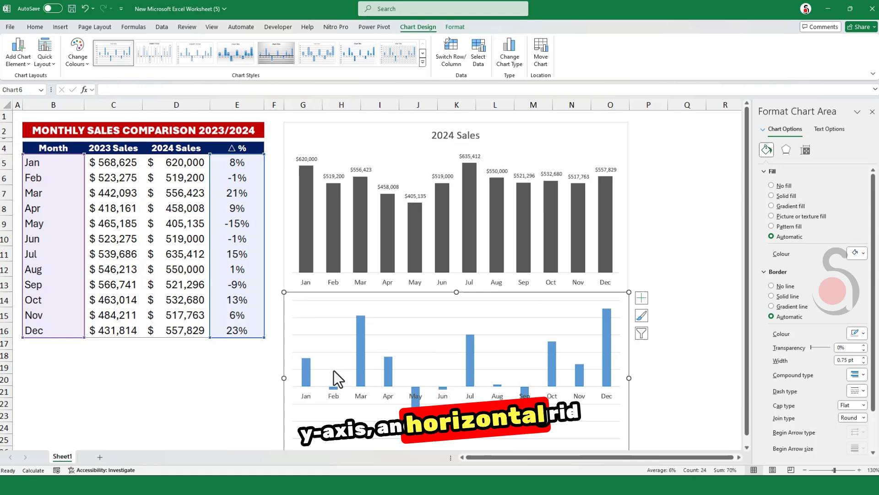
Remove the variance chart's gridlines and add percentage data labels to its bars.
{"action": "left_click", "coordinate": [334, 370]}
{"action": "key", "text": "Delete"}
{"action": "right_click", "coordinate": [307, 373]}
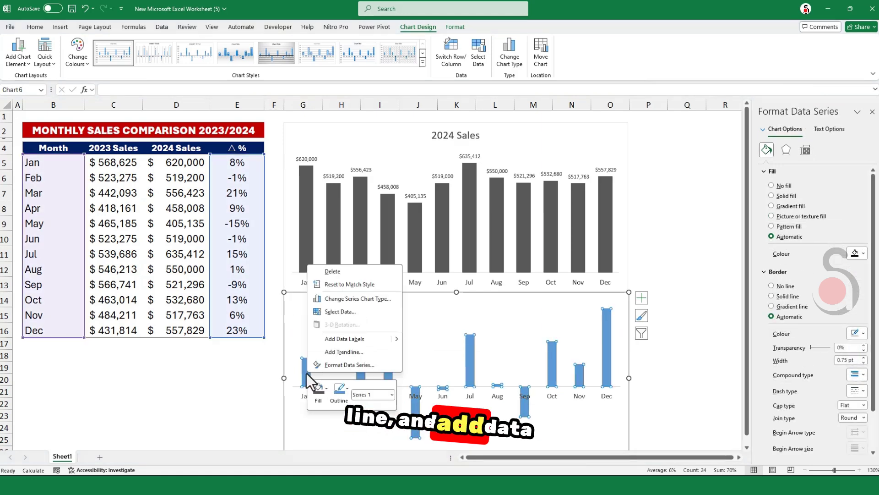
{"action": "left_click", "coordinate": [337, 341]}
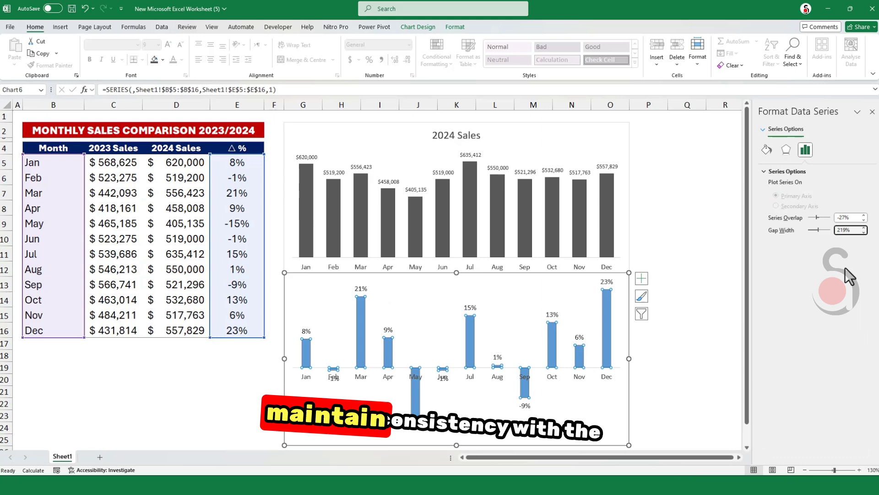
{"action": "type", "text": "90"}
Apply a 90% gap width to the percentage-change bars.
{"action": "key", "text": "Return"}
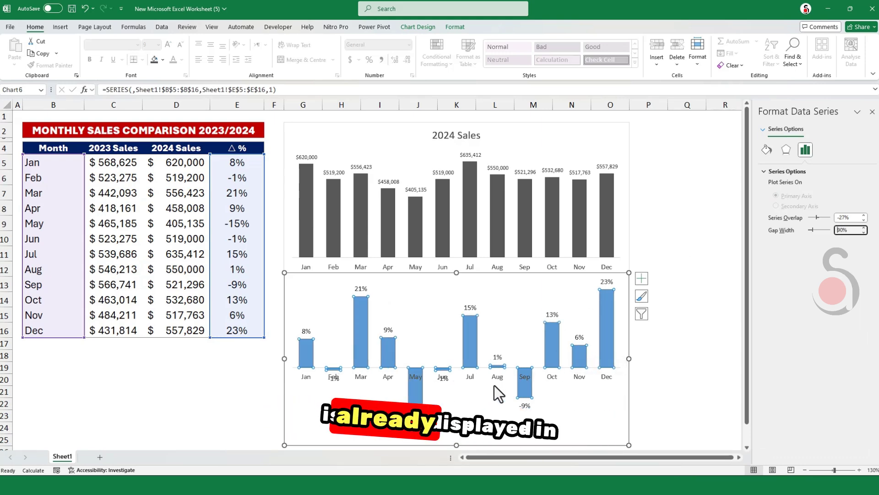
{"action": "left_click", "coordinate": [507, 379]}
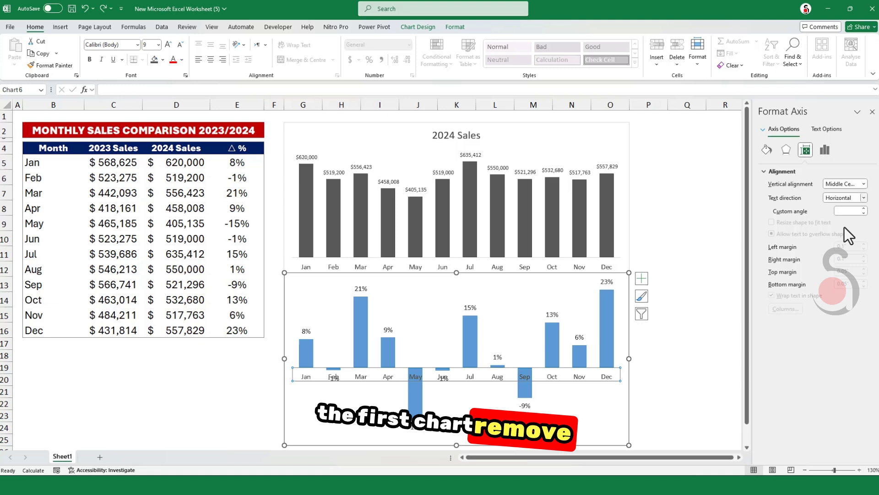
Set the variance chart's horizontal axis Label Position to None.
{"action": "left_click", "coordinate": [828, 153]}
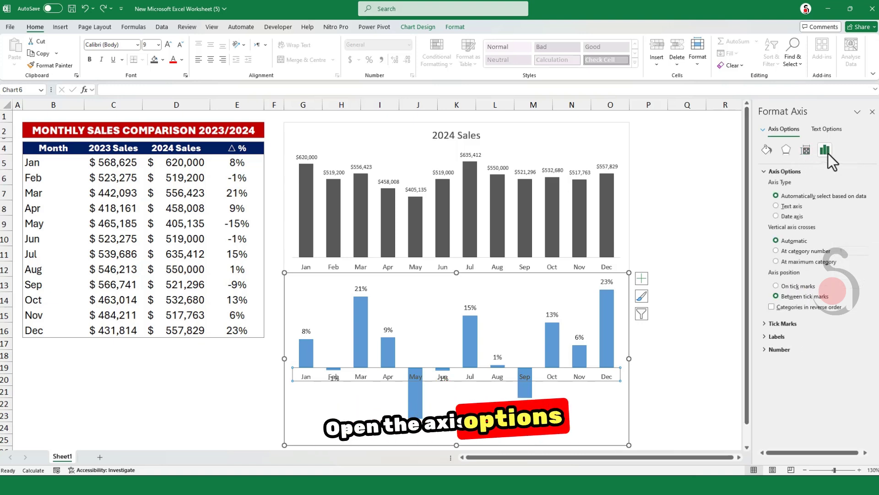
{"action": "left_click", "coordinate": [768, 336]}
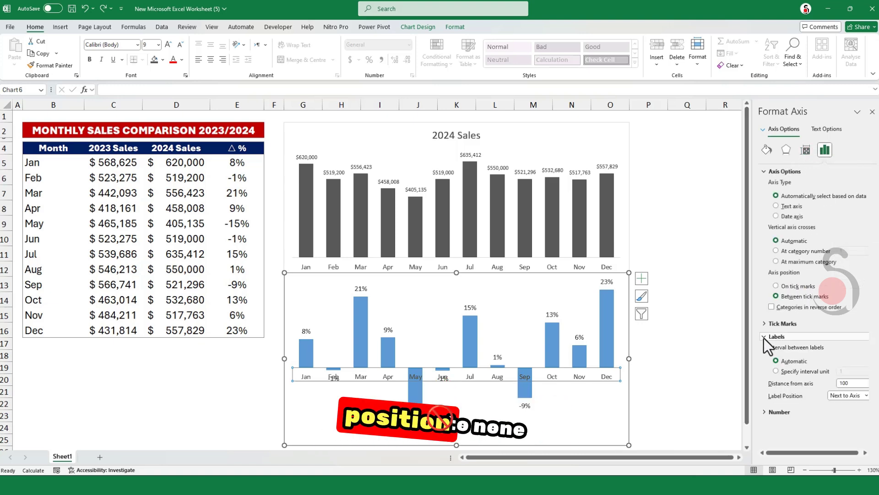
{"action": "left_click", "coordinate": [849, 396]}
{"action": "left_click", "coordinate": [841, 431]}
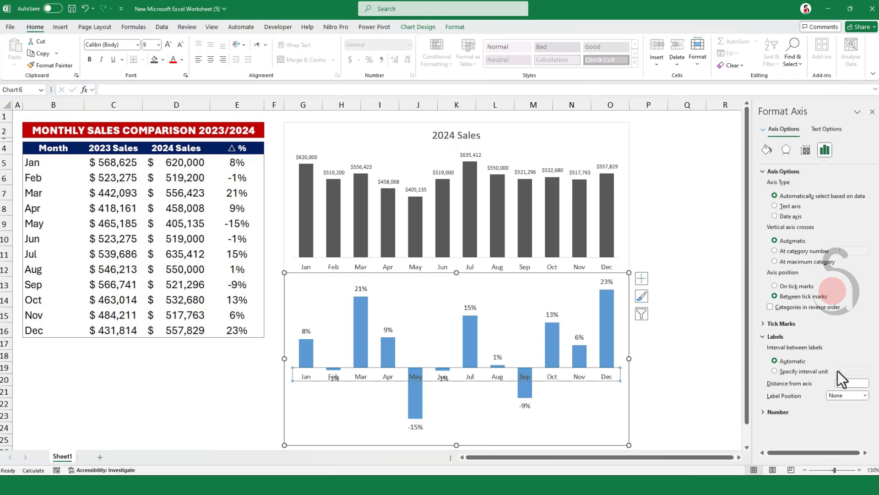
{"action": "left_click", "coordinate": [415, 392]}
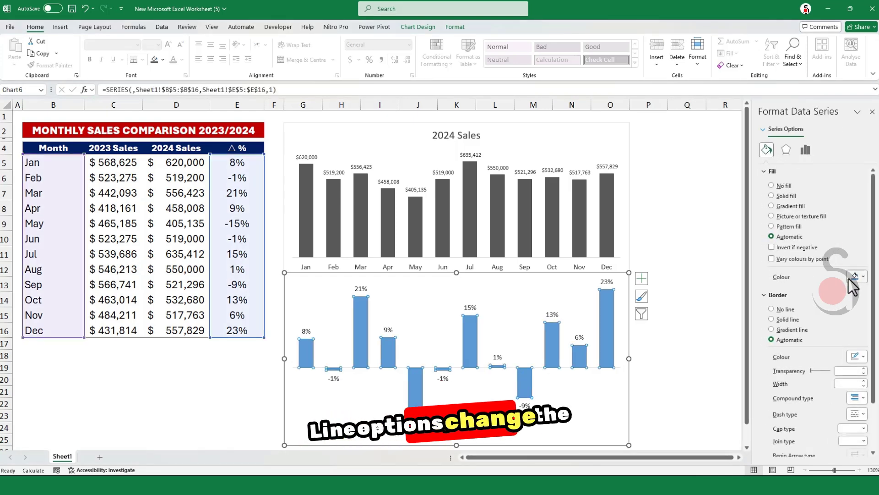
Fill the variance bars green and turn on Invert if negative with red.
{"action": "left_click", "coordinate": [862, 276]}
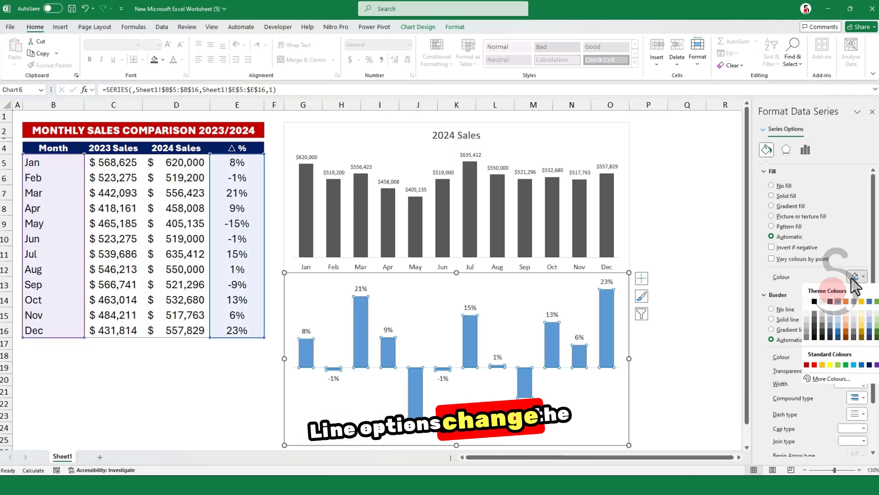
{"action": "left_click", "coordinate": [846, 365]}
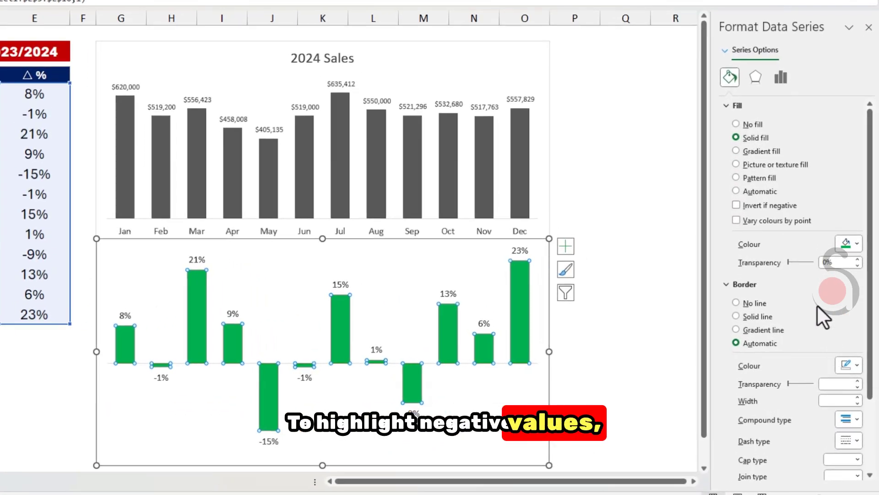
{"action": "left_click", "coordinate": [737, 206]}
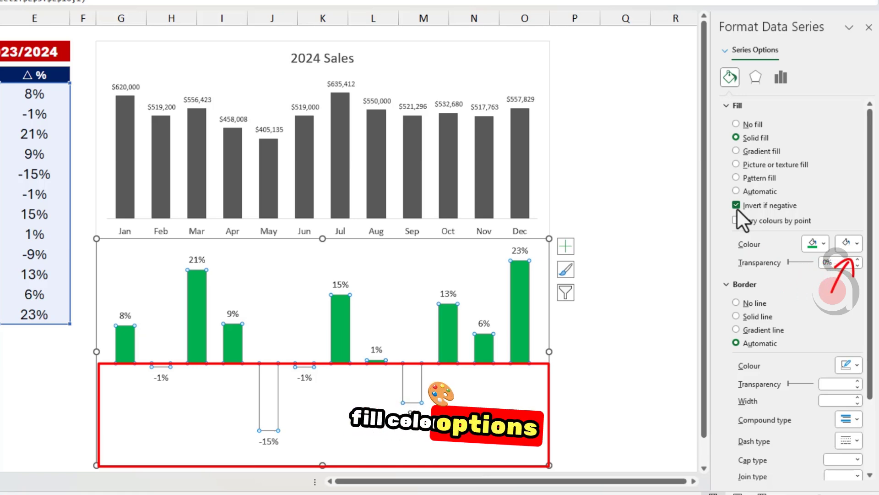
{"action": "left_click", "coordinate": [854, 244]}
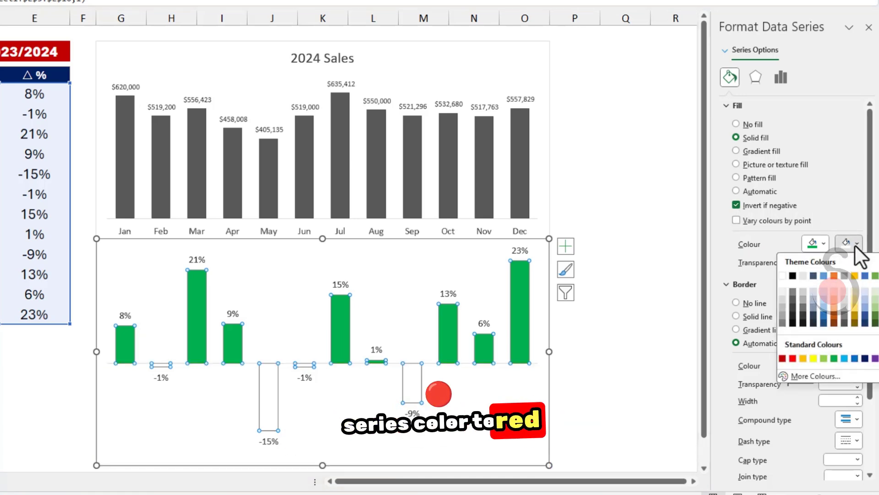
{"action": "left_click", "coordinate": [791, 357]}
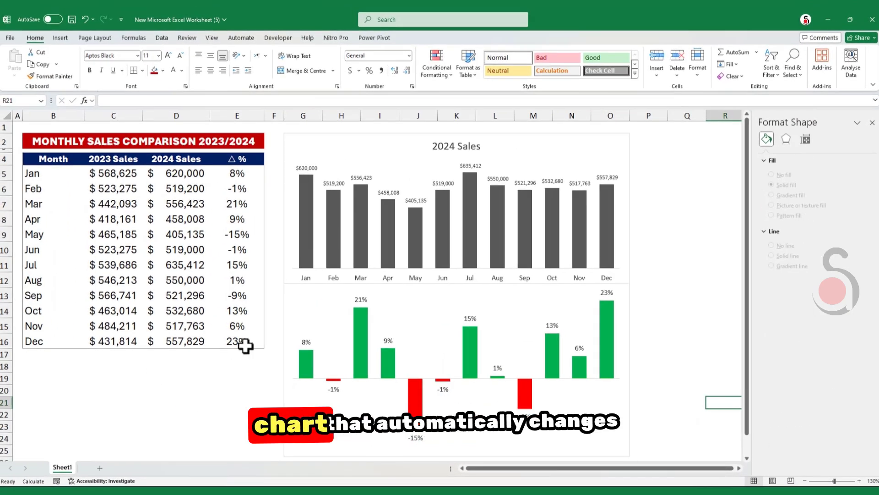
Enter 2024 sales of $450,000 for October (D14) and $410,000 for March (D7).
{"action": "left_click", "coordinate": [177, 310]}
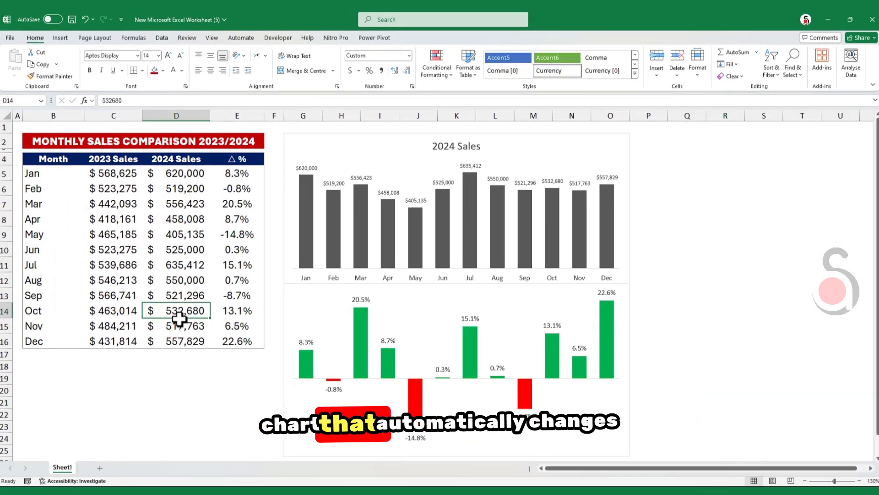
{"action": "type", "text": "450000"}
{"action": "key", "text": "Return"}
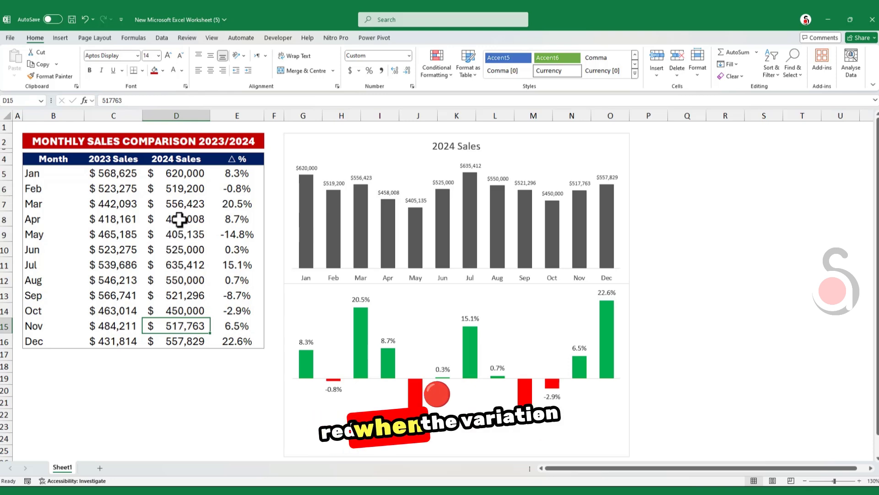
{"action": "left_click", "coordinate": [175, 203]}
{"action": "type", "text": "4100"}
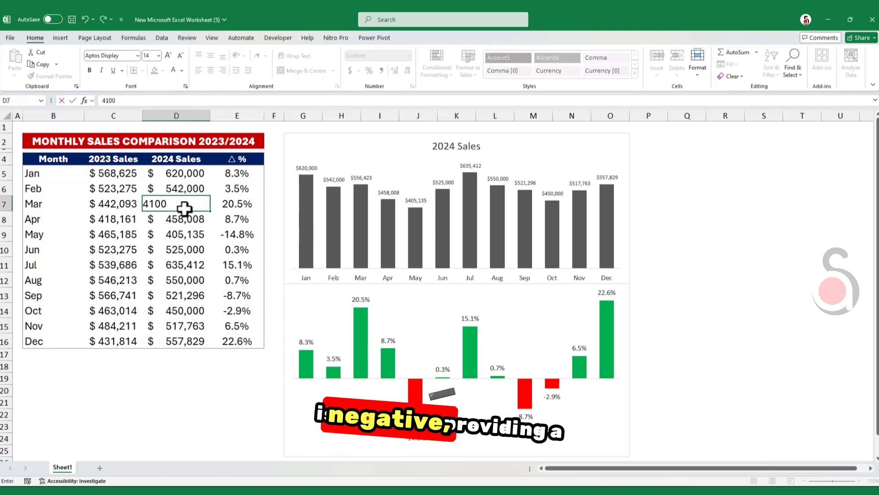
{"action": "type", "text": "00"}
{"action": "key", "text": "Return"}
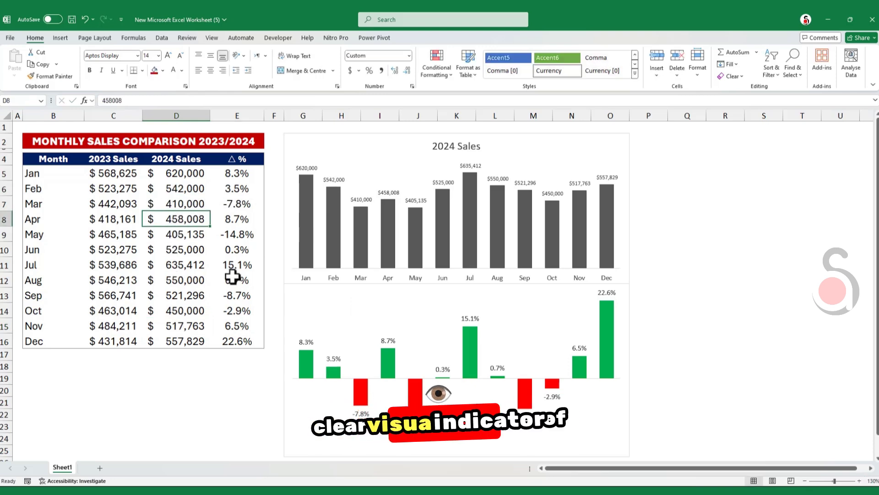